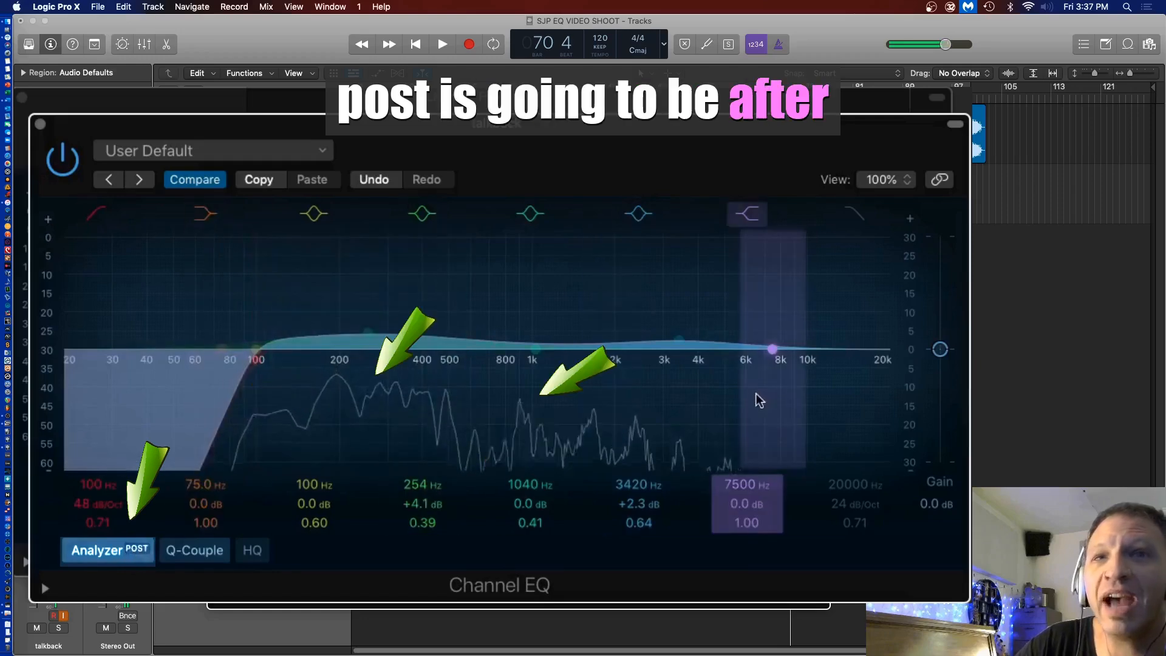
# Switch the Channel EQ analyzer from post-EQ to pre-EQ display
pyautogui.click(143, 548)
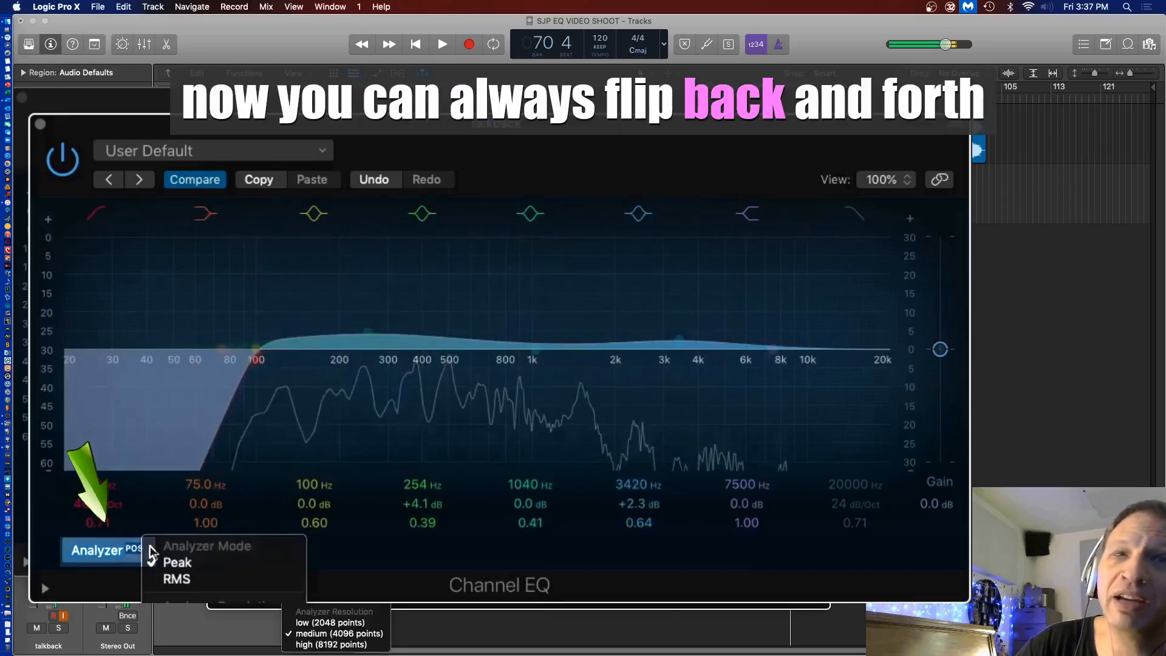
pyautogui.click(136, 548)
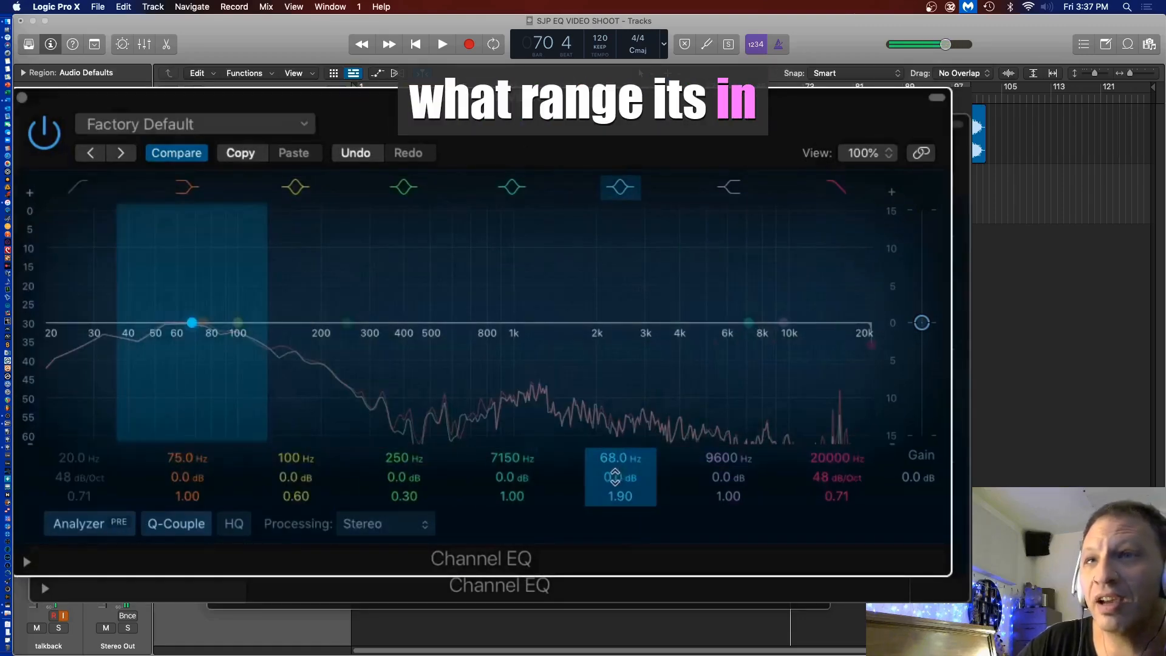
# Raise the gain of the 7150 Hz bell band in stages to +12.7 dB
pyautogui.moveTo(511, 475); pyautogui.dragTo(512, 474)
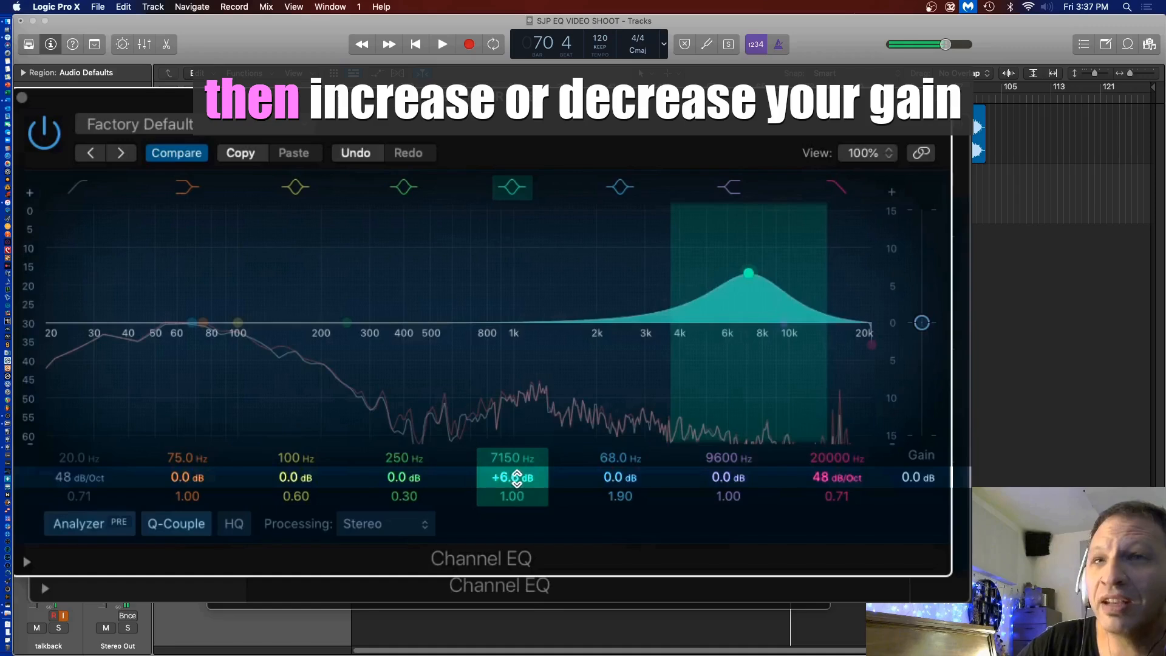
pyautogui.moveTo(513, 477)
pyautogui.mouseDown()
pyautogui.moveTo(514, 489)
pyautogui.moveTo(518, 477)
pyautogui.mouseUp()
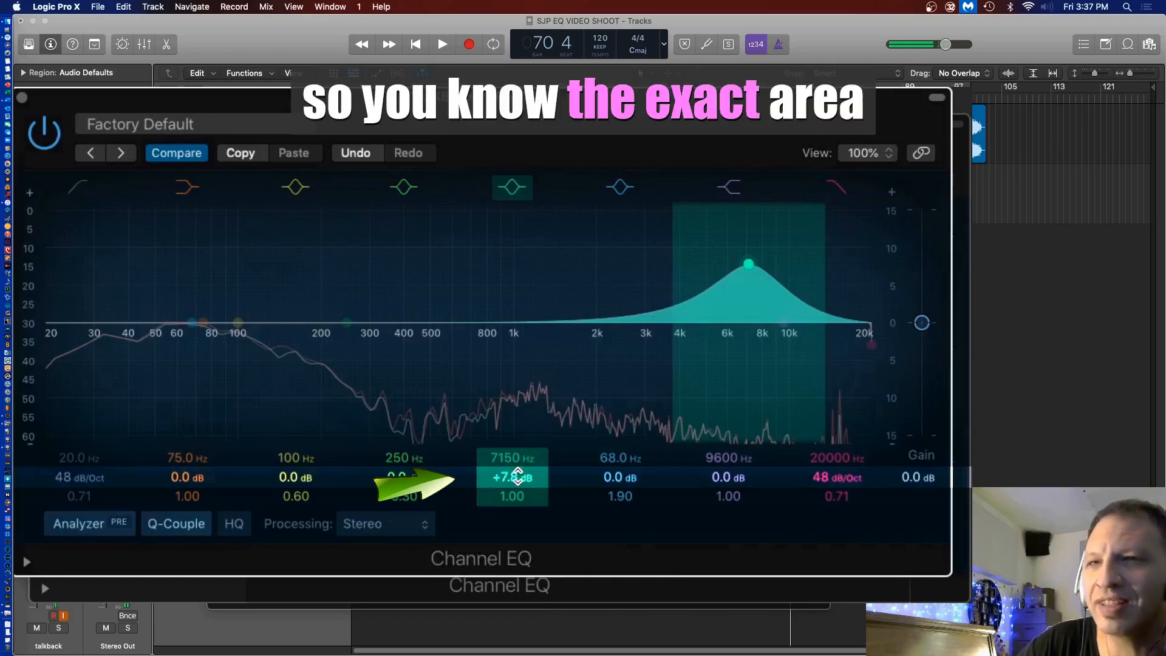
pyautogui.moveTo(516, 472); pyautogui.dragTo(516, 443)
# Try Q values of 1.20, 100 and 0.10 on the 7150 Hz band, and settle on 2.60
pyautogui.moveTo(515, 496)
pyautogui.mouseDown()
pyautogui.moveTo(515, 485)
pyautogui.moveTo(513, 499)
pyautogui.mouseUp()
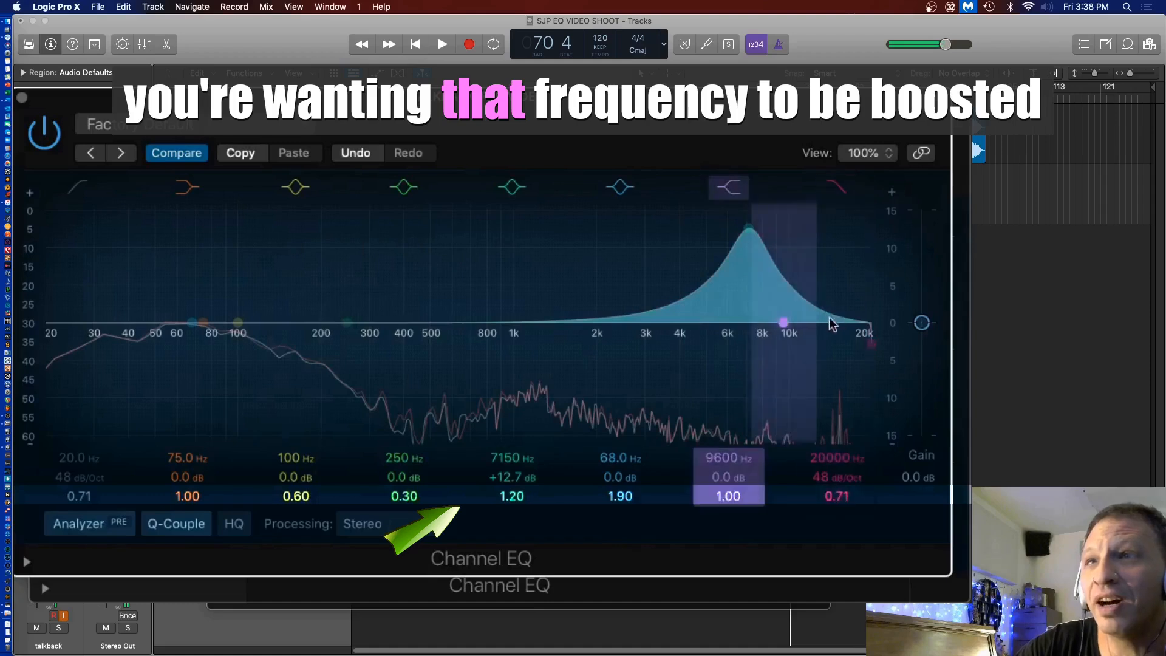
pyautogui.moveTo(513, 496); pyautogui.dragTo(513, 400)
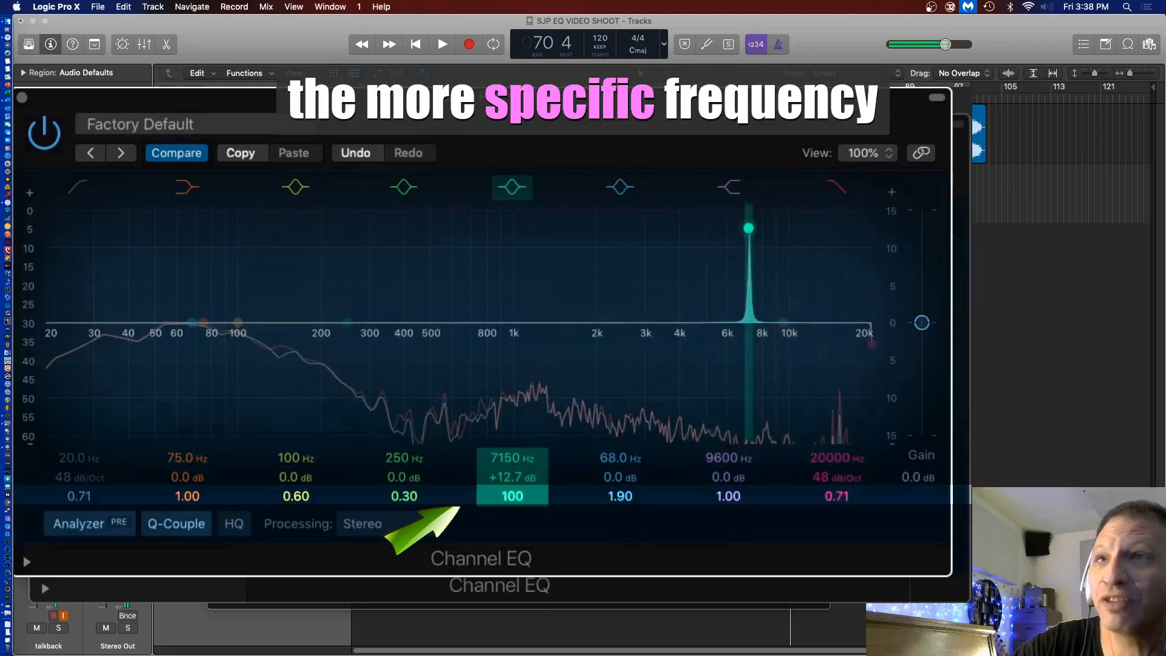
pyautogui.moveTo(512, 496); pyautogui.dragTo(512, 595)
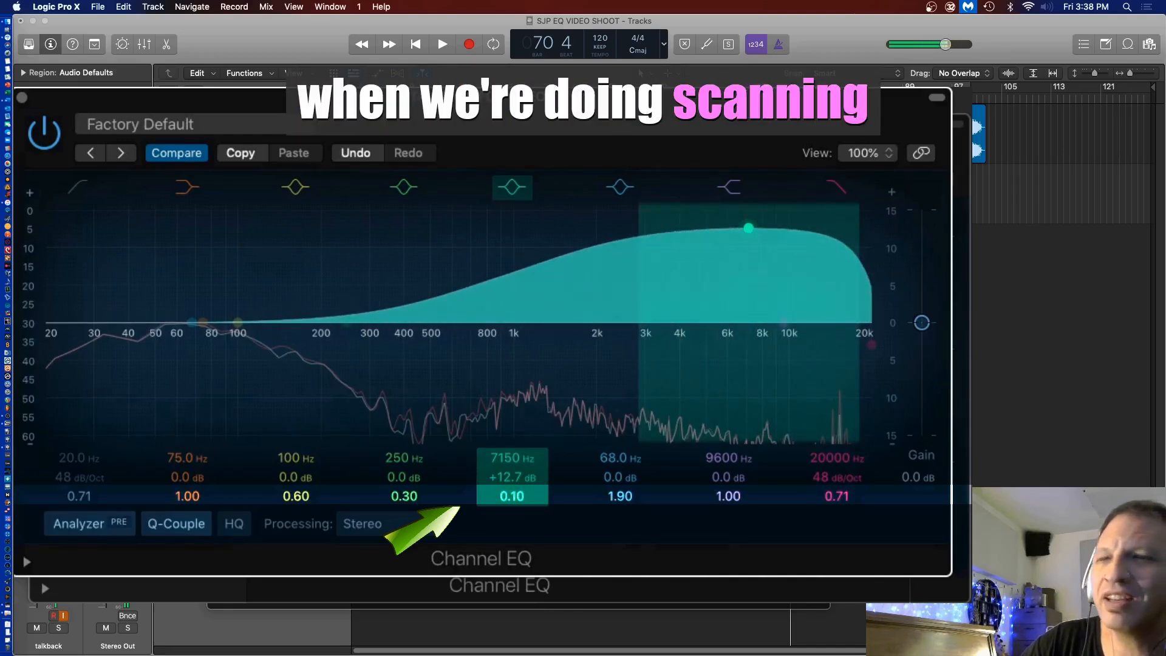
pyautogui.moveTo(512, 496); pyautogui.dragTo(512, 446)
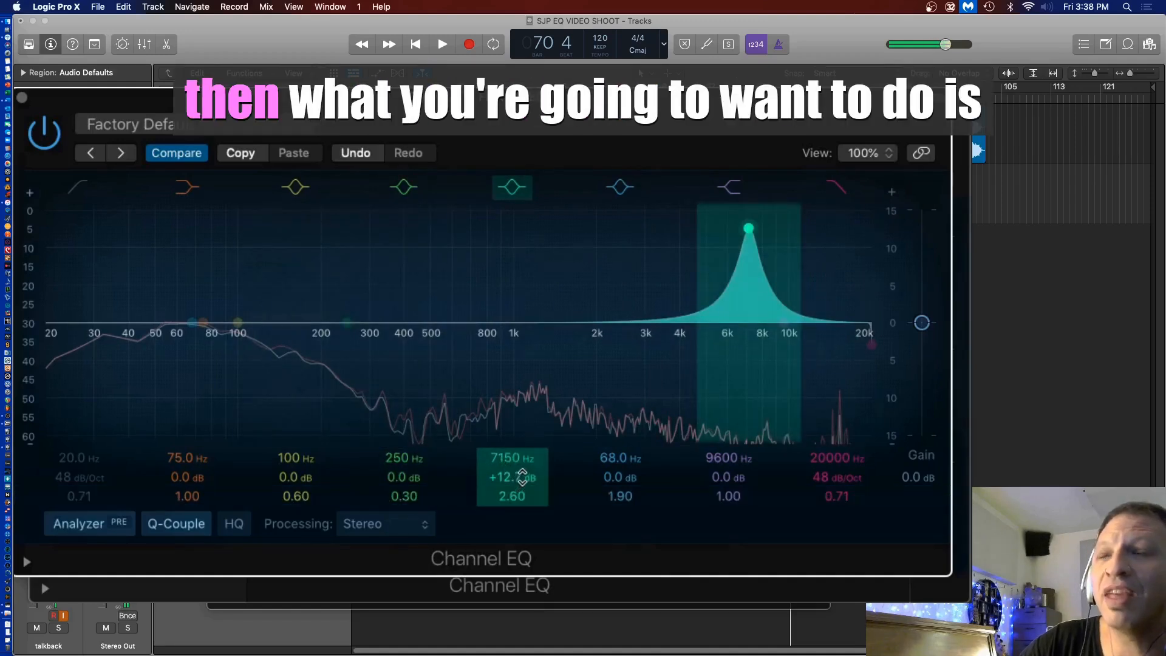
# Sweep the boosted bell band down to 820 Hz and reset its gain to 0 dB
pyautogui.moveTo(512, 477)
pyautogui.mouseDown()
pyautogui.moveTo(523, 468)
pyautogui.moveTo(523, 480)
pyautogui.moveTo(512, 459)
pyautogui.moveTo(512, 521)
pyautogui.moveTo(512, 472)
pyautogui.mouseUp()
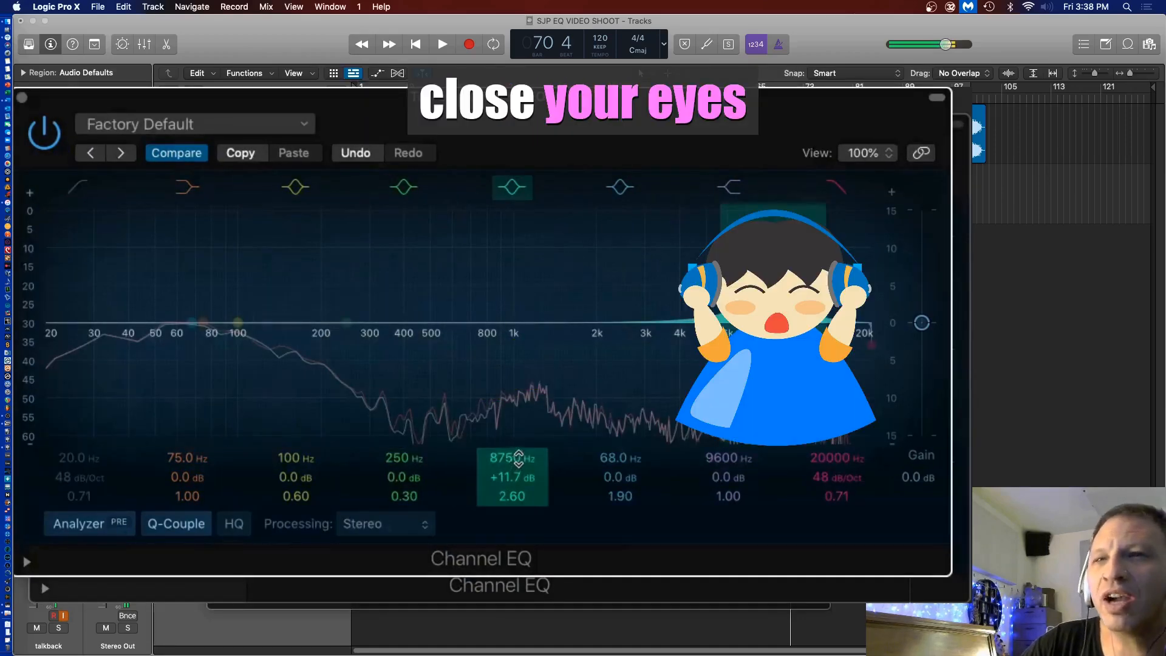
pyautogui.moveTo(774, 234); pyautogui.dragTo(489, 235)
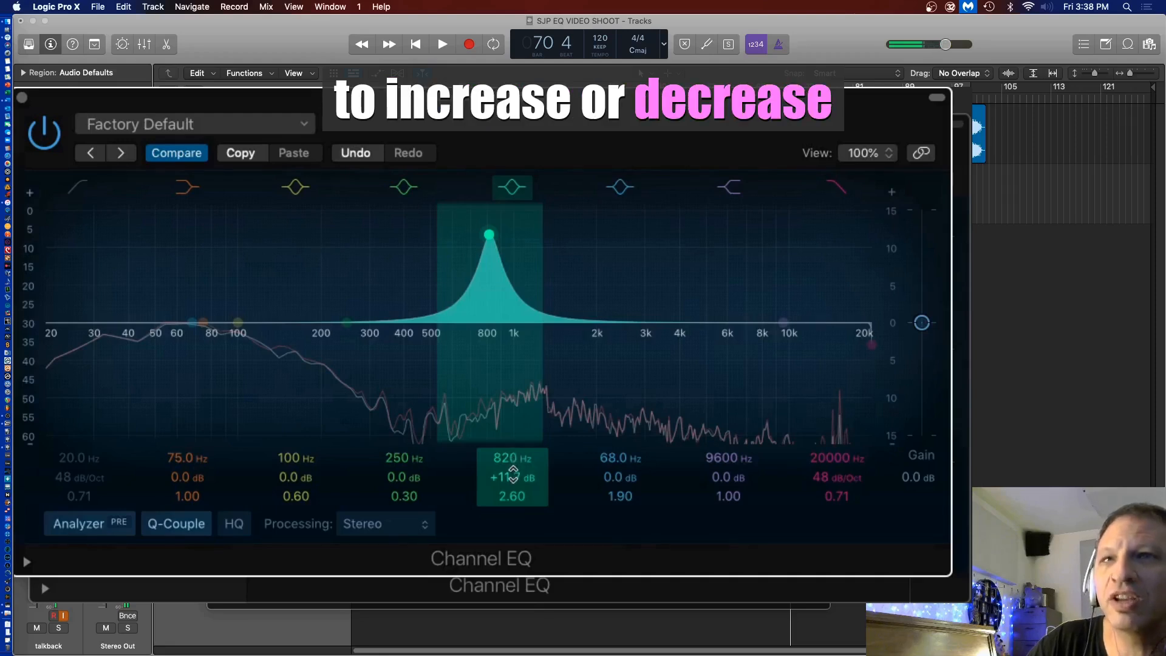
pyautogui.doubleClick(513, 473)
pyautogui.write('0')
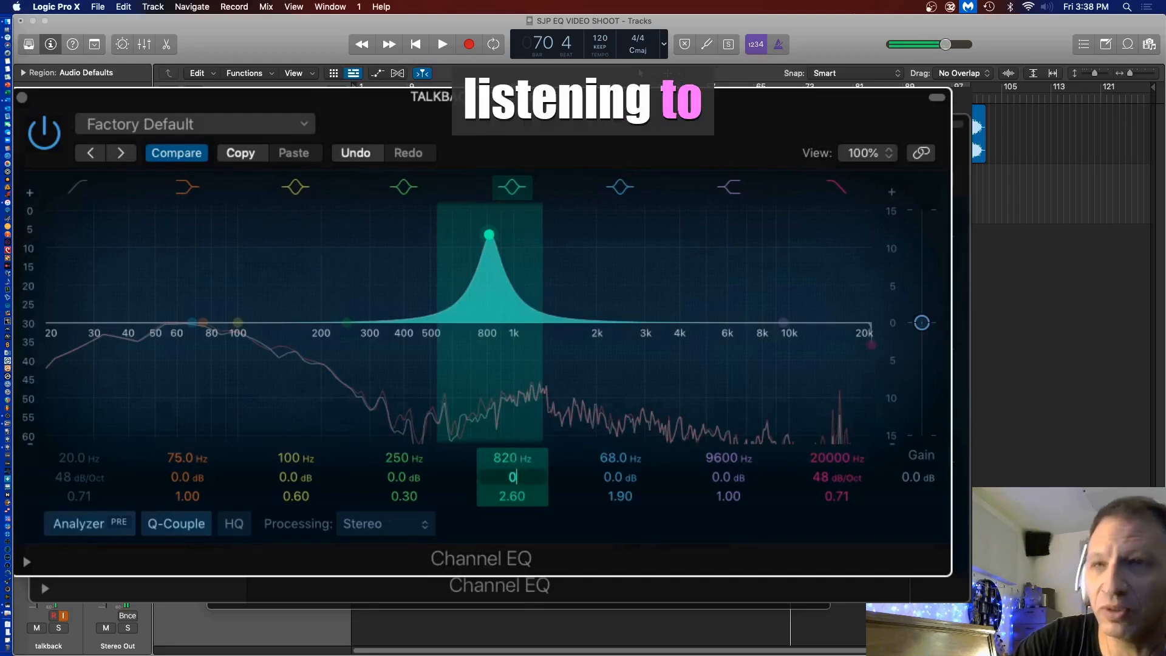
pyautogui.press('Return')
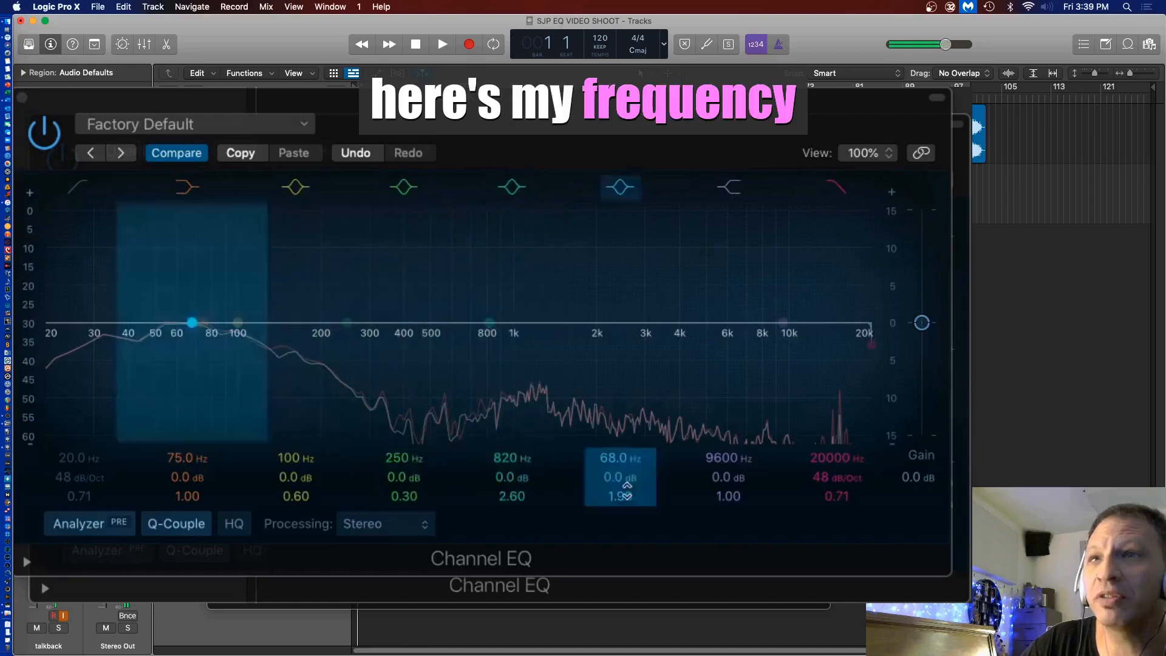
# Try a +4.9 dB boost on the 9600 Hz high shelf, reset it, and move the 820 Hz band to 4960 Hz with 0 dB gain
pyautogui.moveTo(721, 477); pyautogui.dragTo(720, 445)
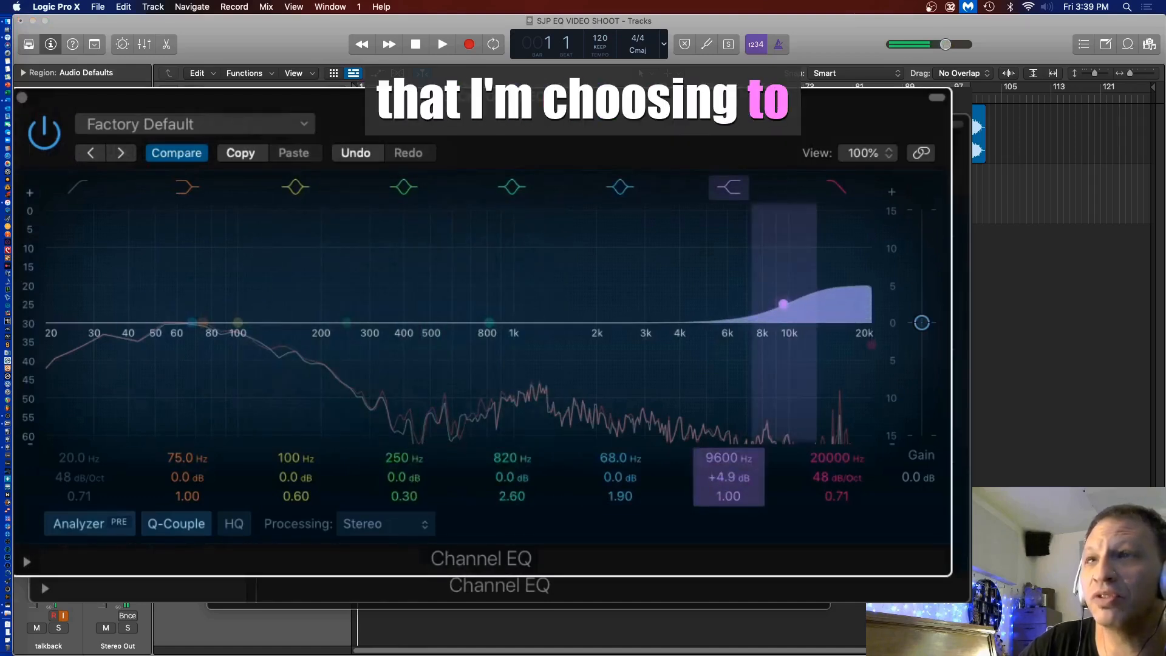
pyautogui.keyDown('alt'); pyautogui.click(717, 476); pyautogui.keyUp('alt')
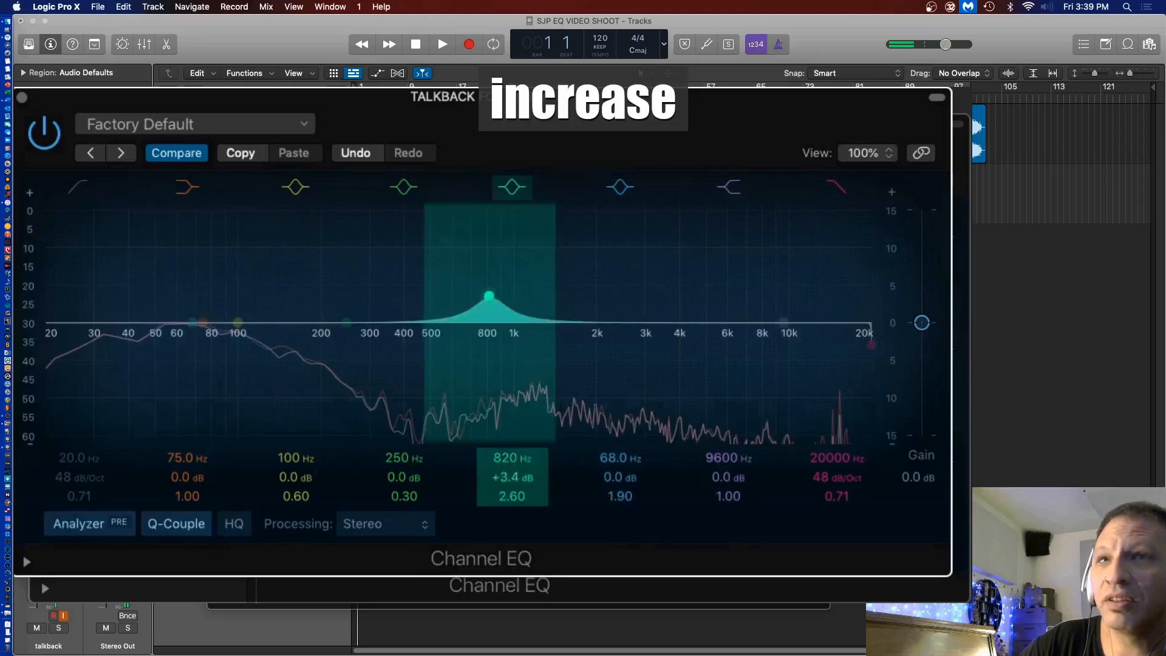
pyautogui.moveTo(514, 458); pyautogui.dragTo(513, 452)
pyautogui.press('Return')
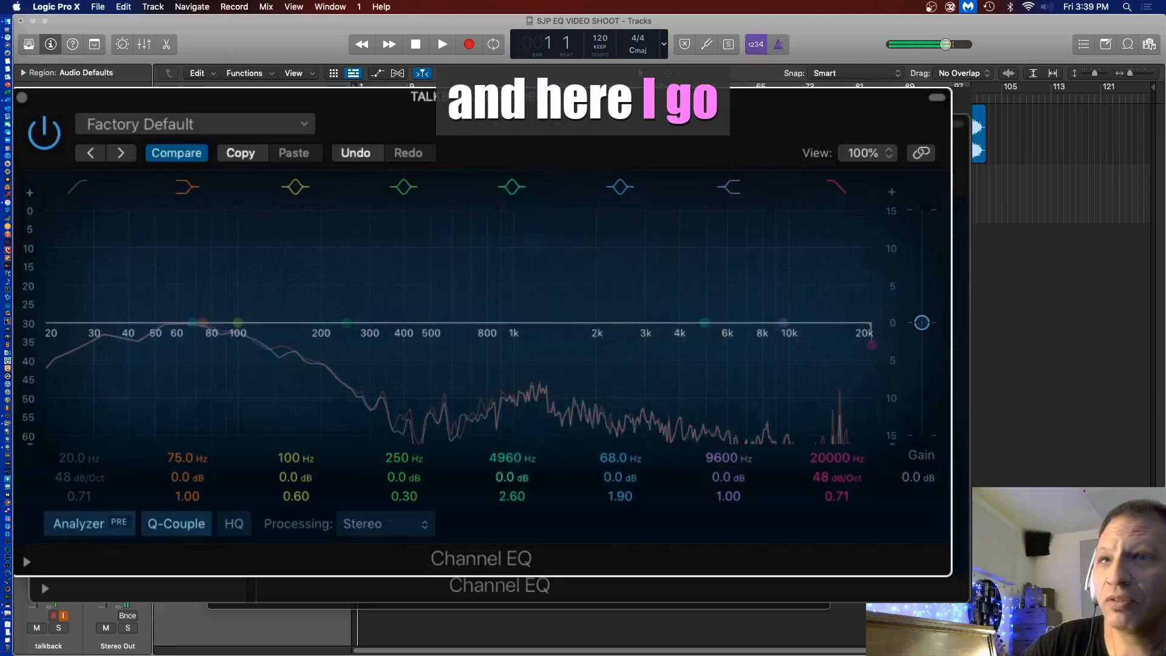
# During playback, boost the 4960 Hz band to +15.7 dB with a Q of 1.60, and sweep it down to 61 Hz and back up
pyautogui.press('space')
pyautogui.moveTo(518, 479); pyautogui.dragTo(518, 441)
pyautogui.moveTo(522, 496); pyautogui.dragTo(522, 509)
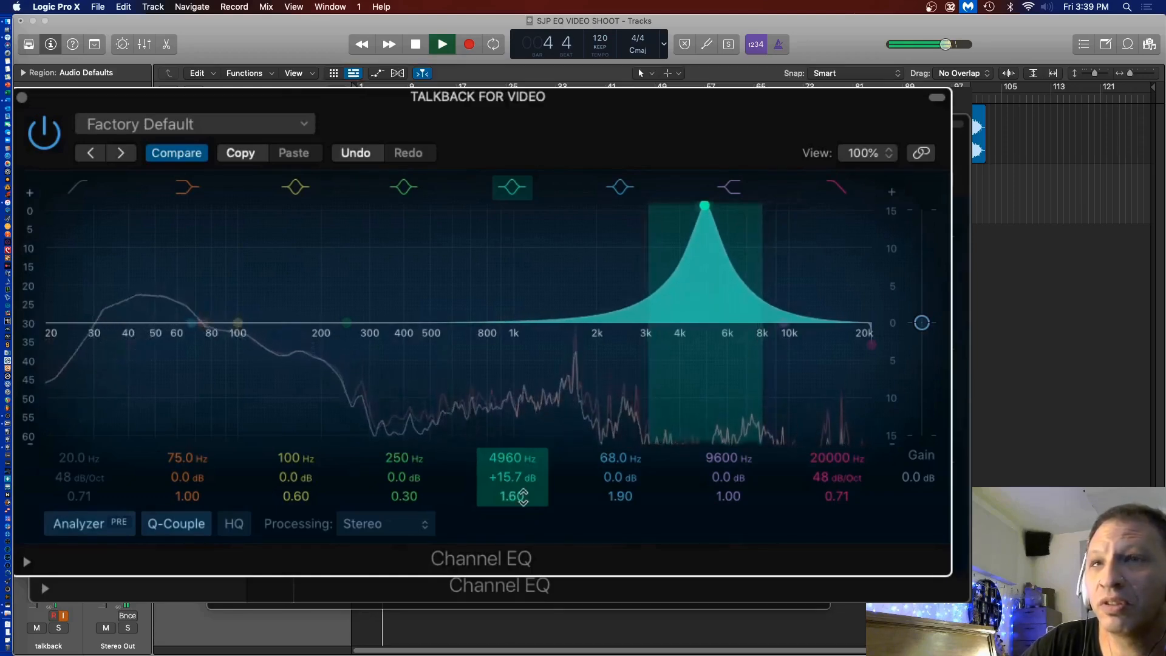
pyautogui.moveTo(529, 468); pyautogui.dragTo(529, 586)
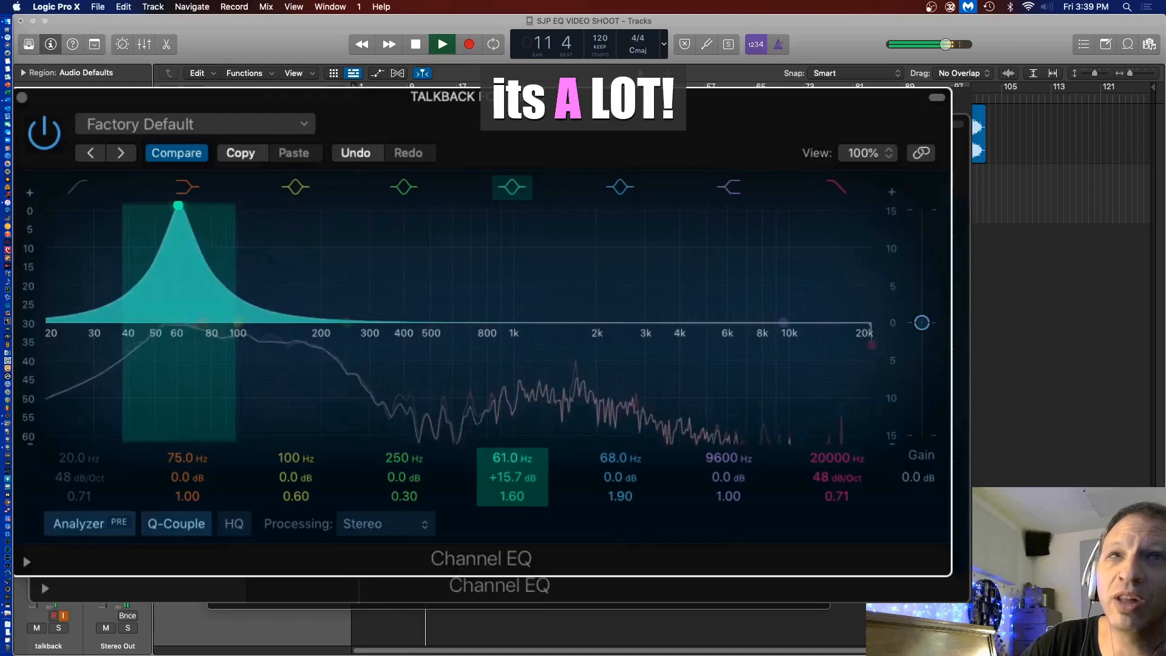
pyautogui.moveTo(203, 205); pyautogui.dragTo(656, 205)
# Cut the same bell band to -10.0 dB while sweeping it into the lows, and set its frequency to 20 Hz
pyautogui.moveTo(529, 464); pyautogui.dragTo(502, 528)
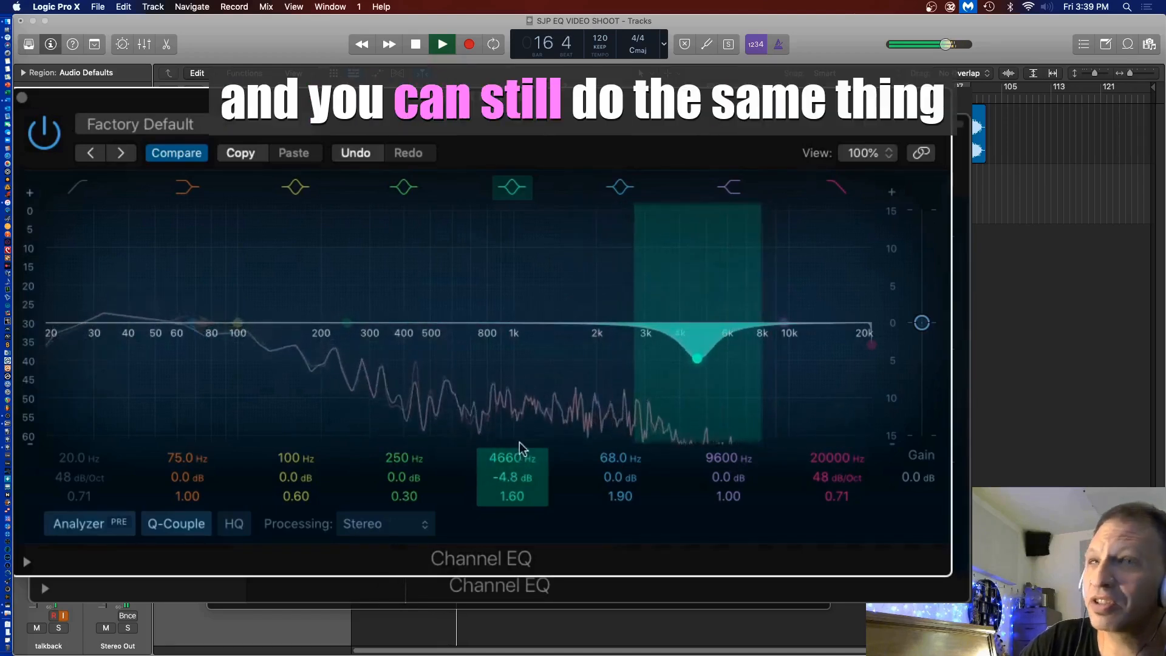
pyautogui.moveTo(520, 457); pyautogui.dragTo(528, 498)
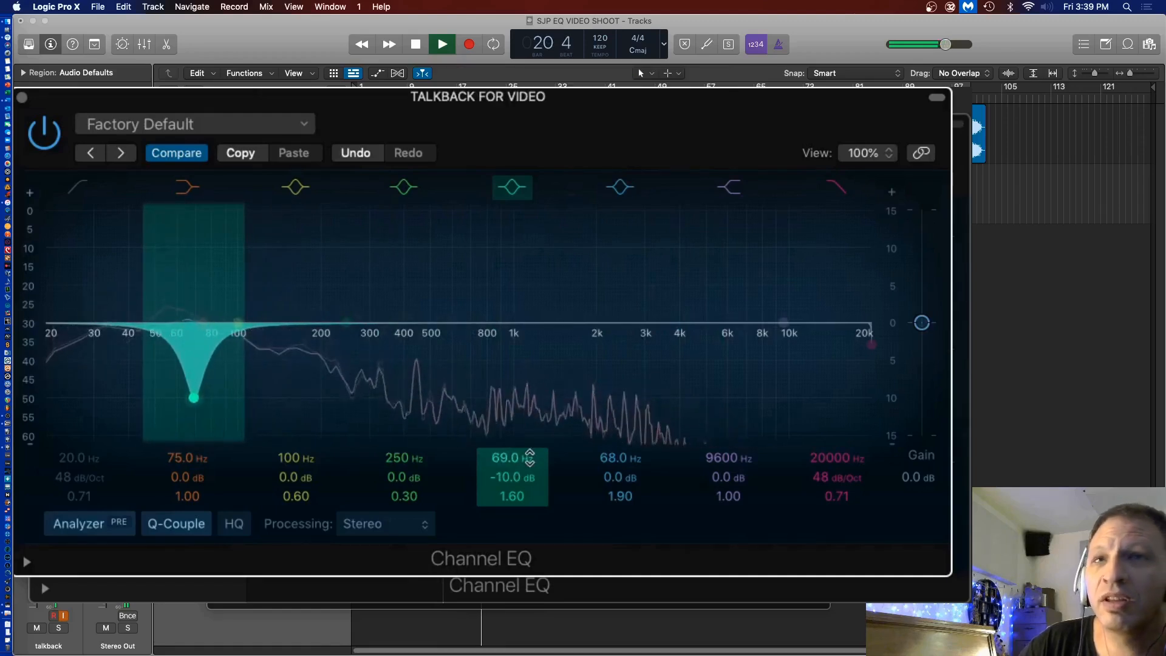
pyautogui.write('20')
pyautogui.press('Return')
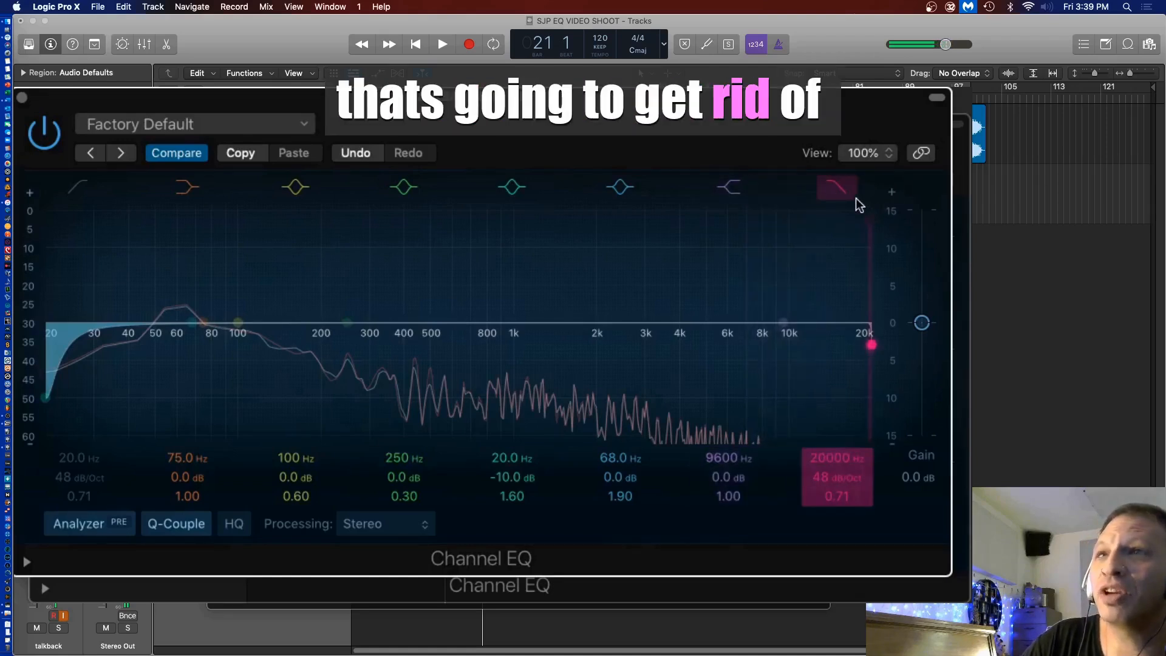
# Turn on the low-cut filter, raise its frequency to 76 Hz, and turn the filter off again
pyautogui.click(74, 189)
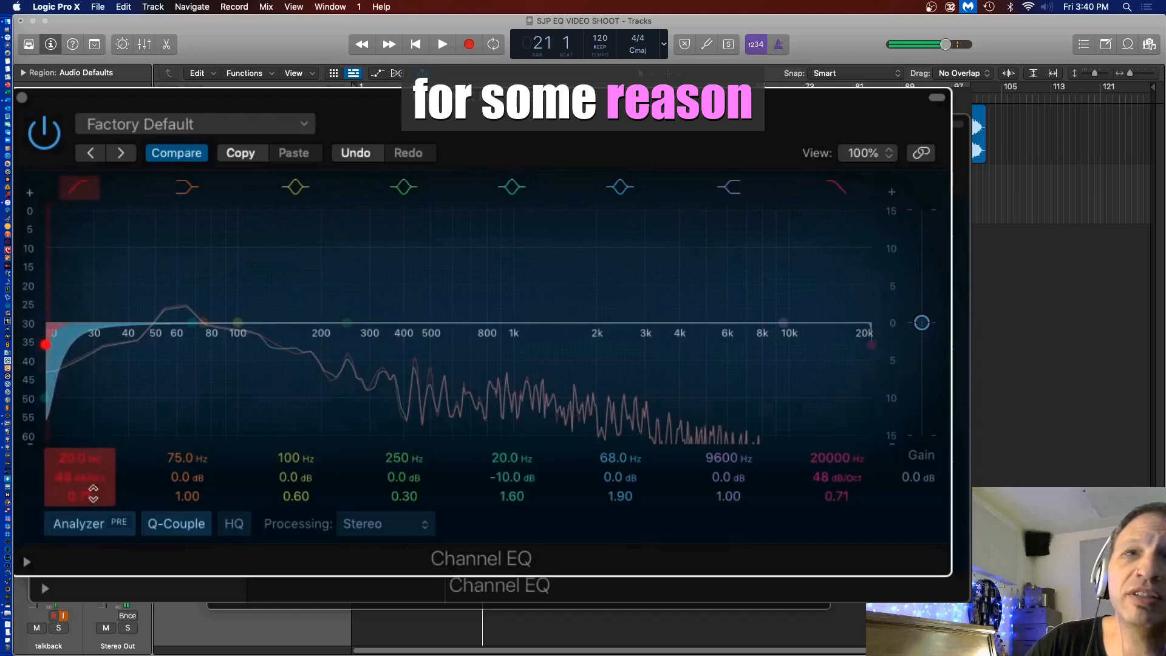
pyautogui.moveTo(80, 458); pyautogui.dragTo(80, 427)
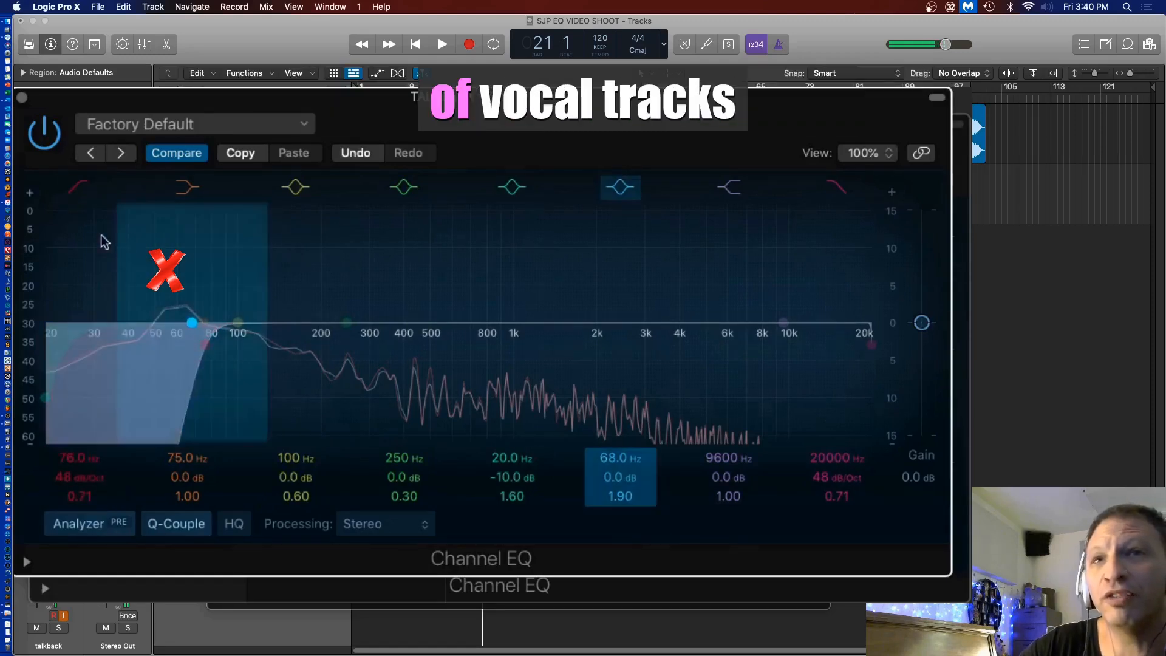
pyautogui.click(84, 188)
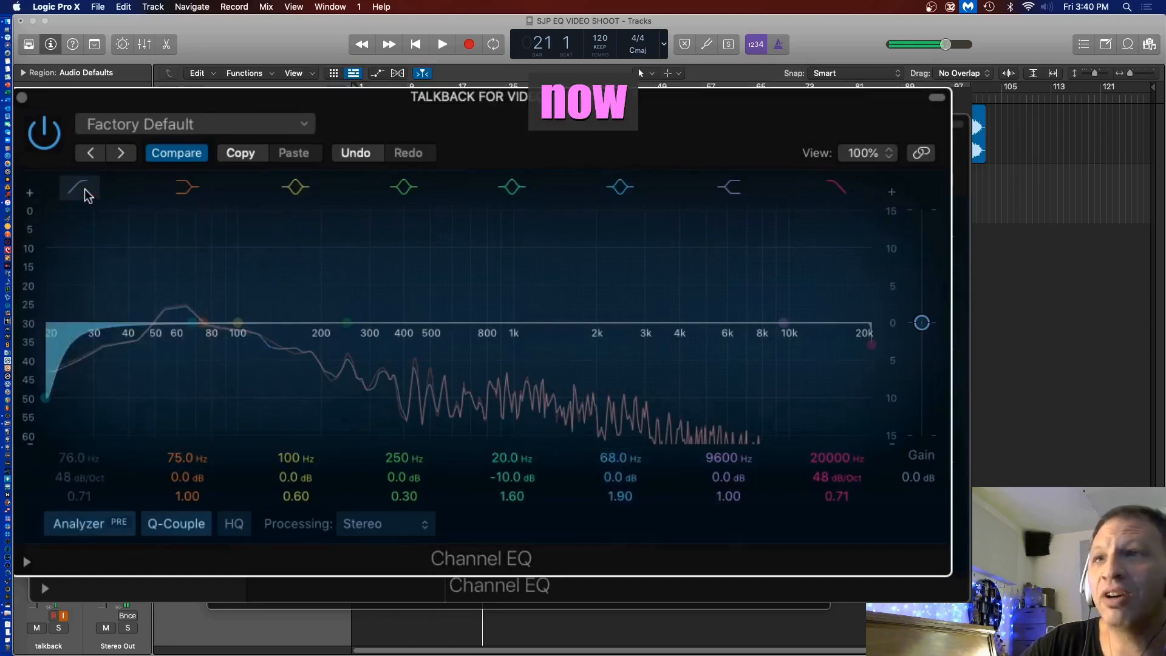
# With the track playing, sweep the high-cut filter down to around 1970 Hz and return it to 20000 Hz
pyautogui.click(835, 190)
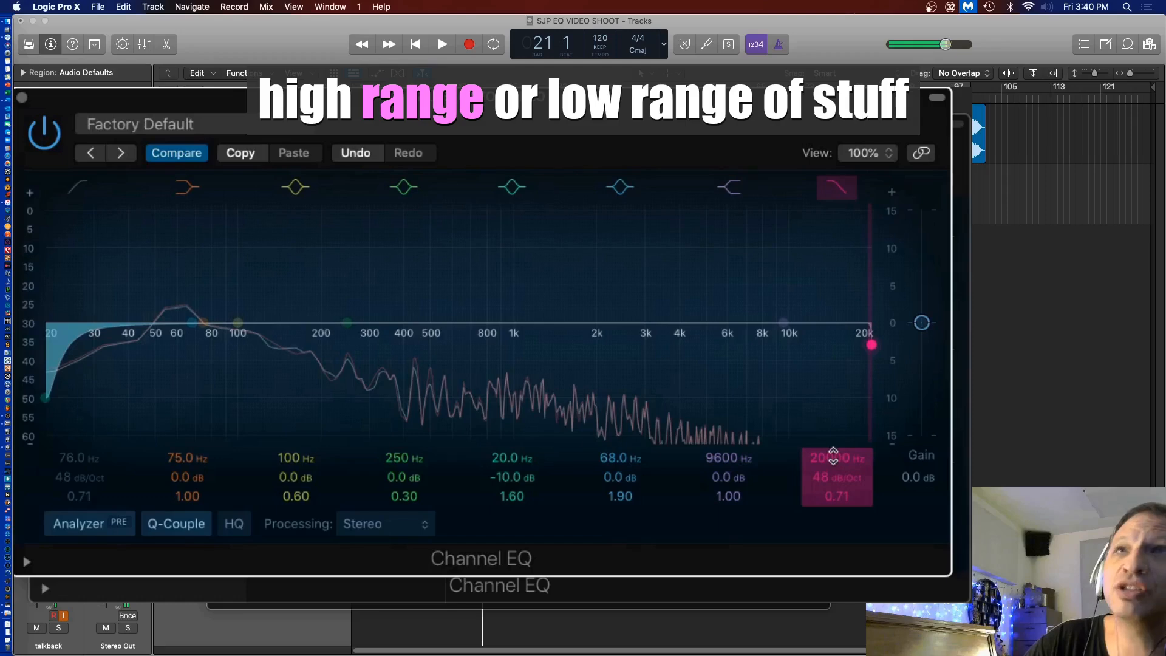
pyautogui.press('space')
pyautogui.moveTo(833, 456); pyautogui.dragTo(833, 492)
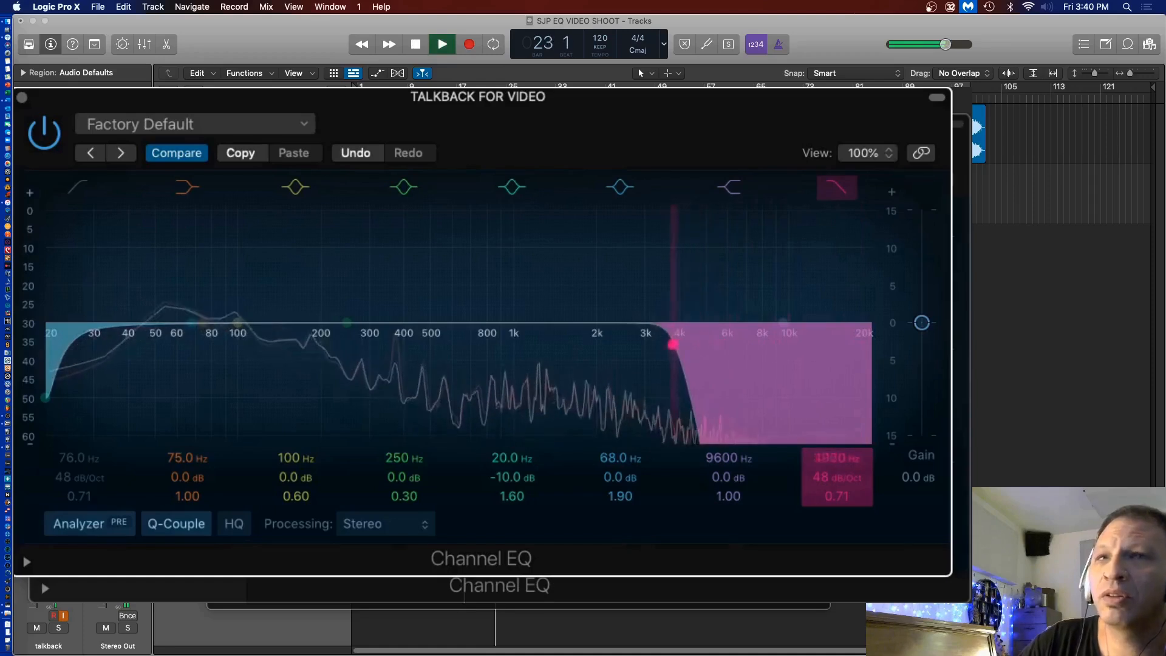
pyautogui.moveTo(600, 345); pyautogui.dragTo(575, 344)
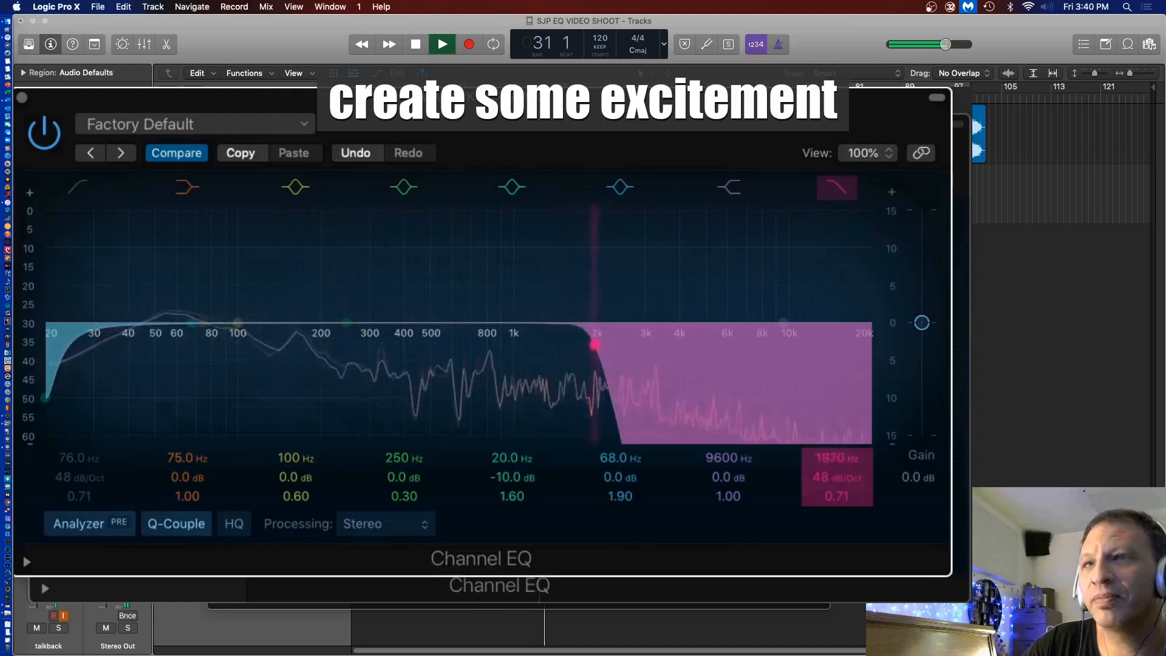
pyautogui.moveTo(676, 344); pyautogui.dragTo(872, 344)
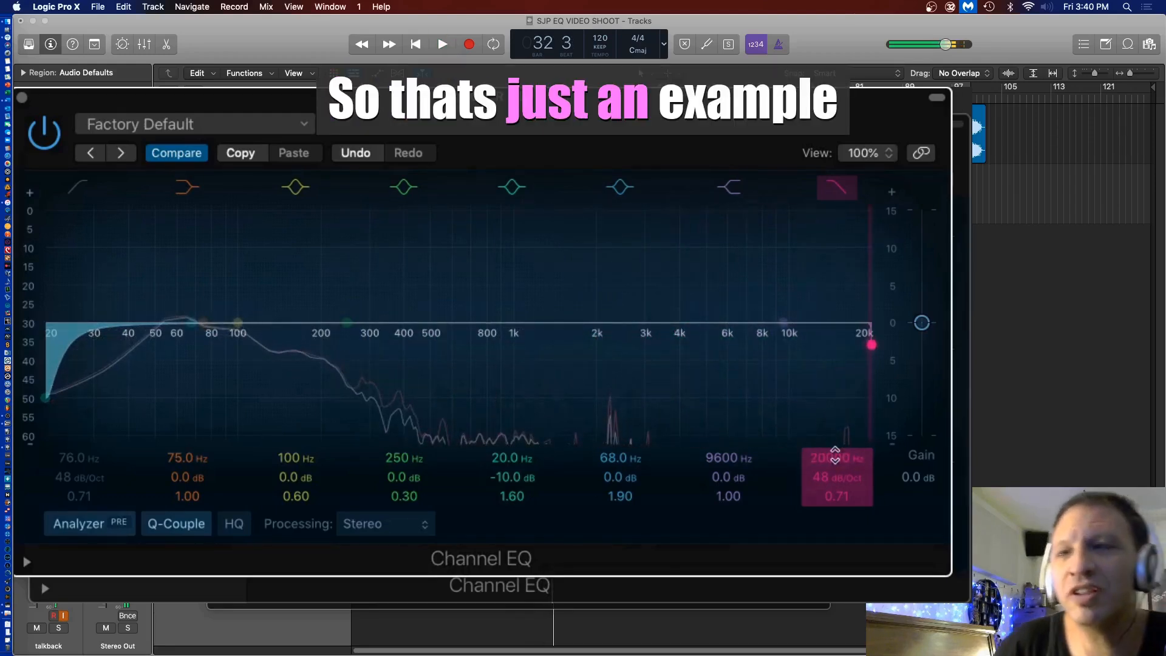